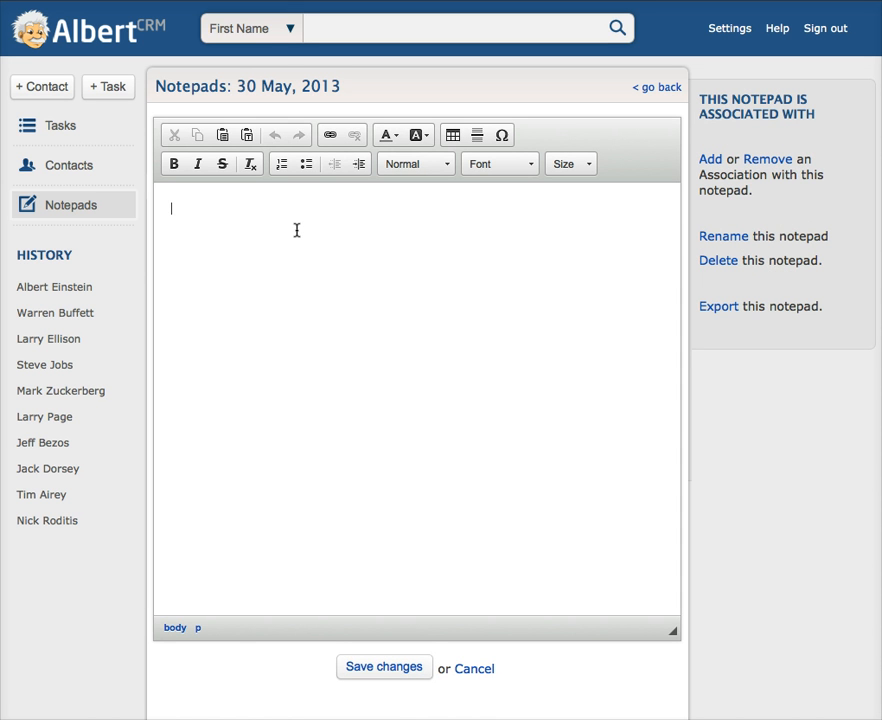
Step: Enter "type anything here." on three lines in the notepad and format the third line as bold, red Heading 1 text
text(type anything here. )
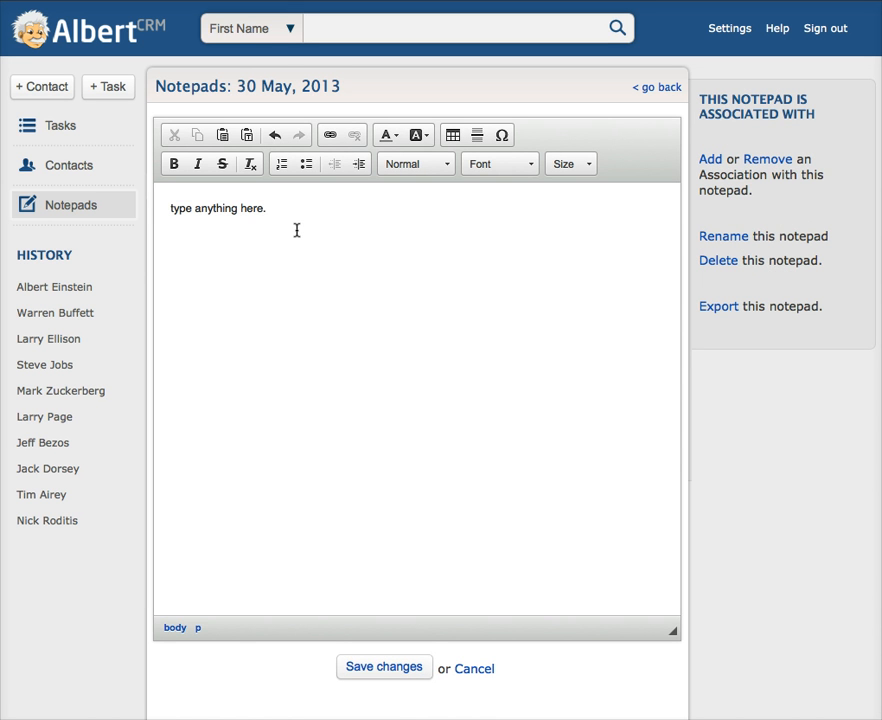
text(type anything here. type anything here.)
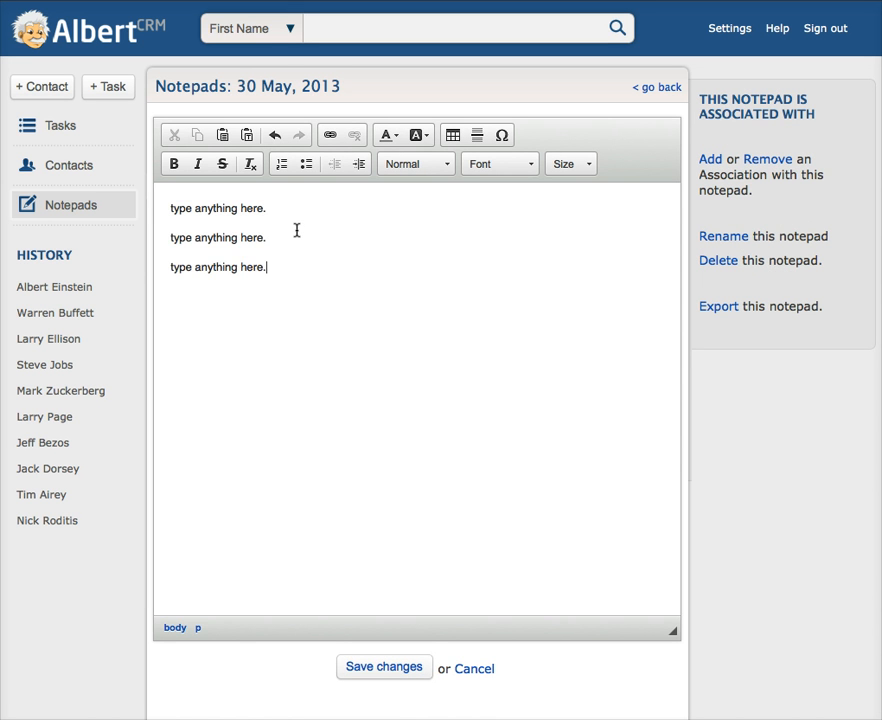
drag(276, 266, 171, 266)
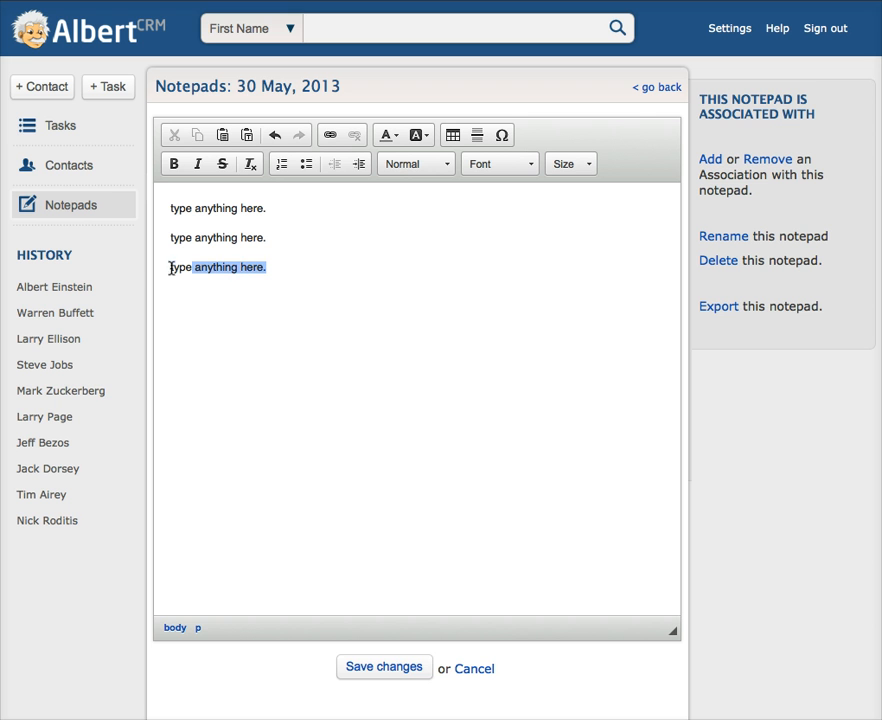
click(176, 166)
click(440, 171)
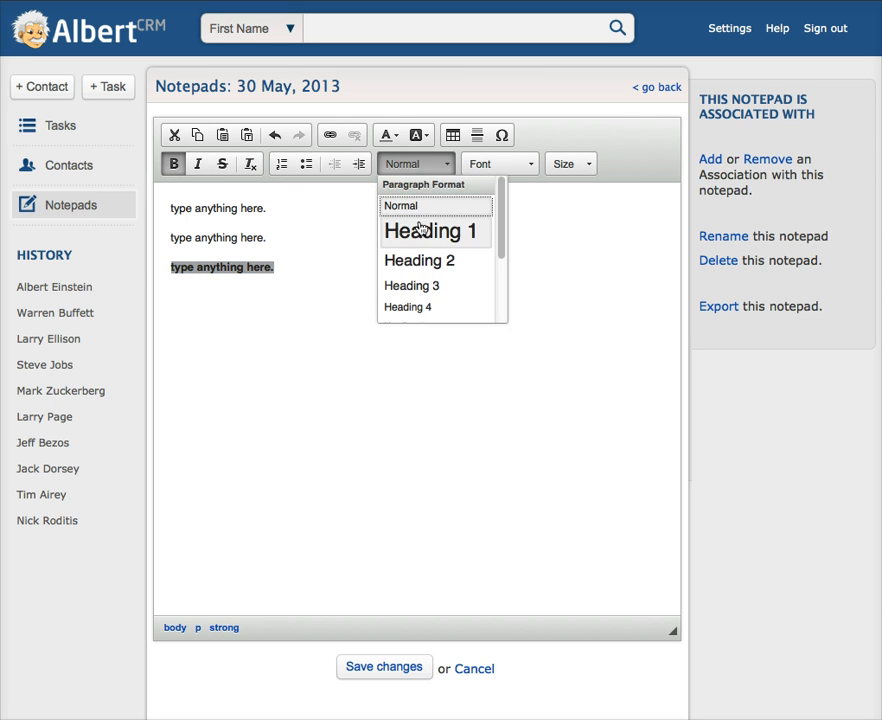
click(418, 229)
click(395, 136)
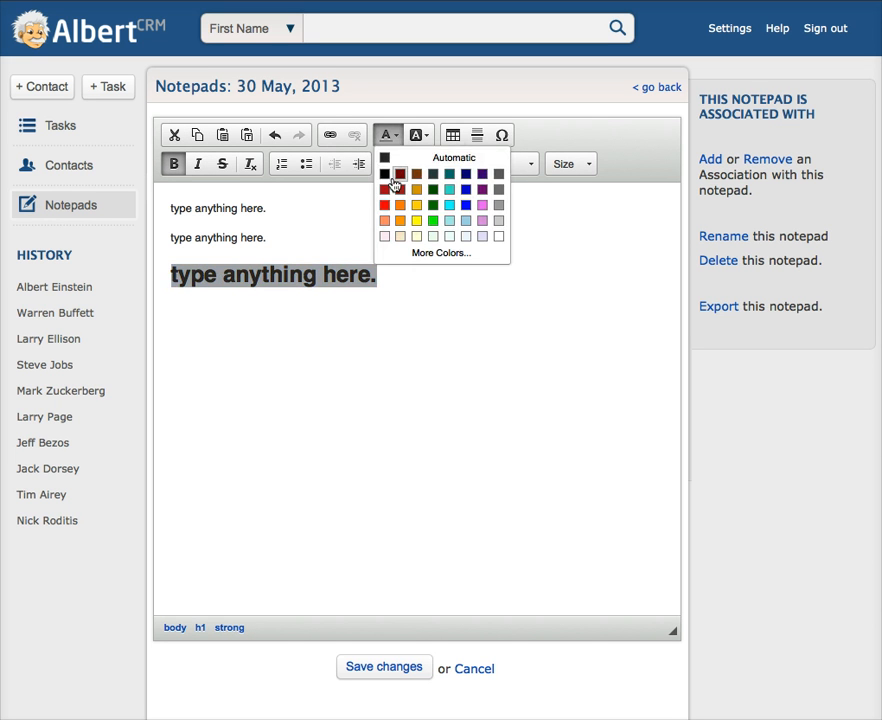
click(384, 201)
click(415, 308)
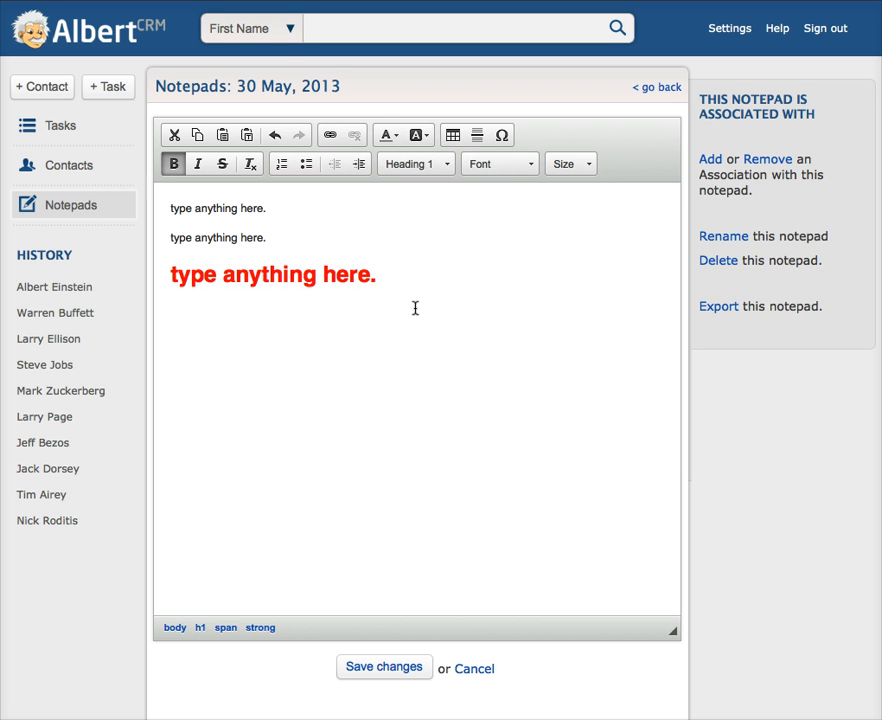
Step: Rename the notepad as "sample notepad" and save its changes
click(721, 238)
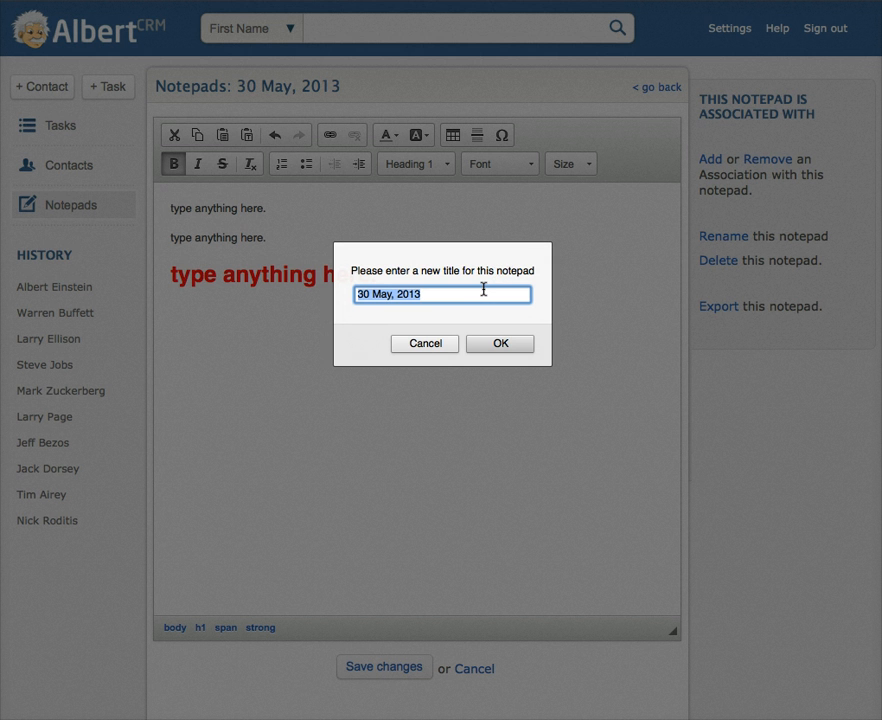
text(sample notepad)
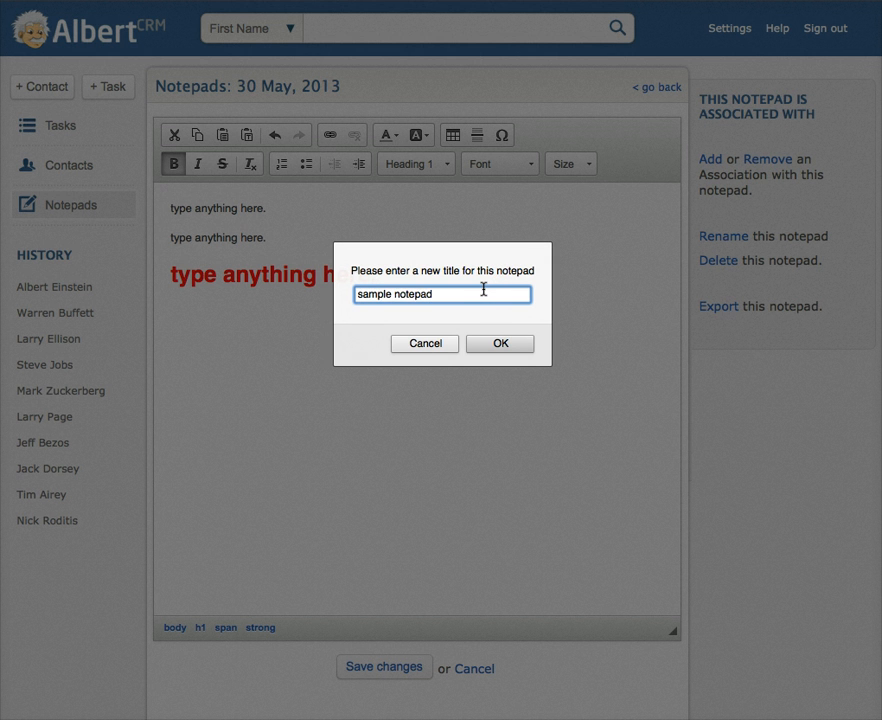
click(504, 343)
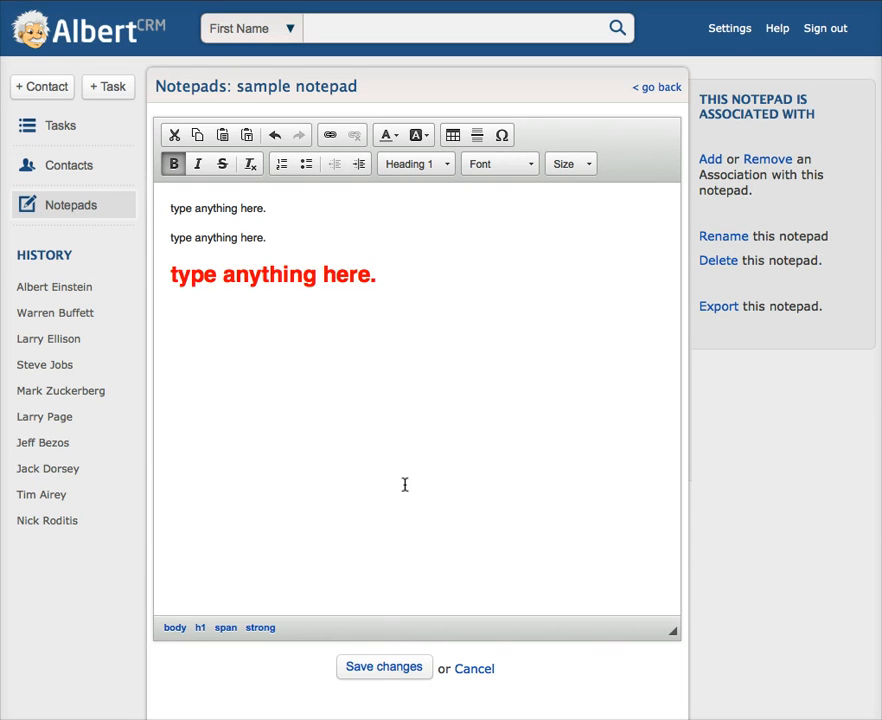
click(386, 667)
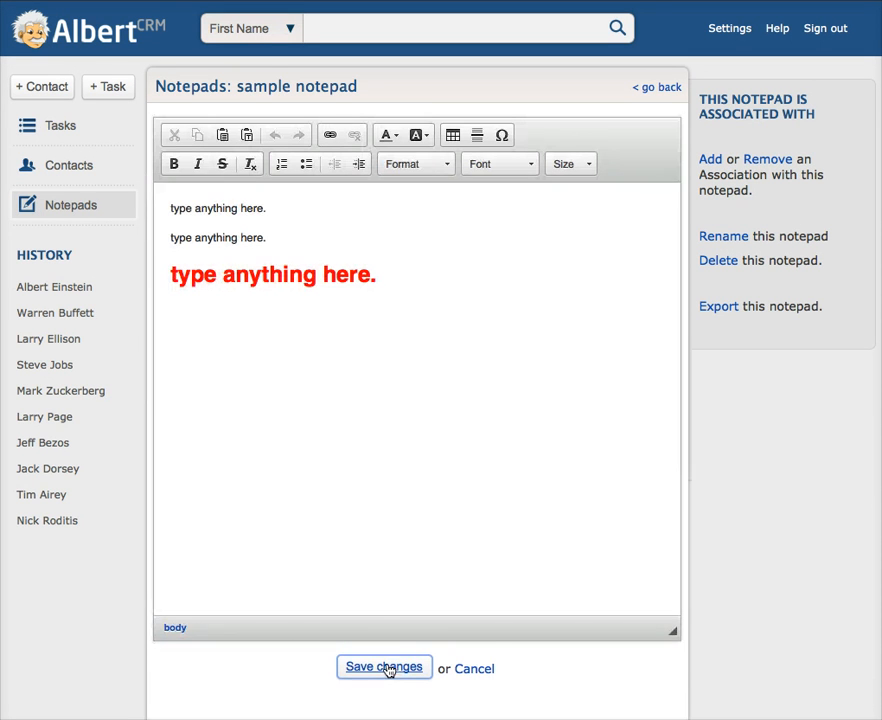
Step: Reopen "sample notepad" from the notepad list and associate it with Albert Einstein, searching the contacts for "al"
click(87, 207)
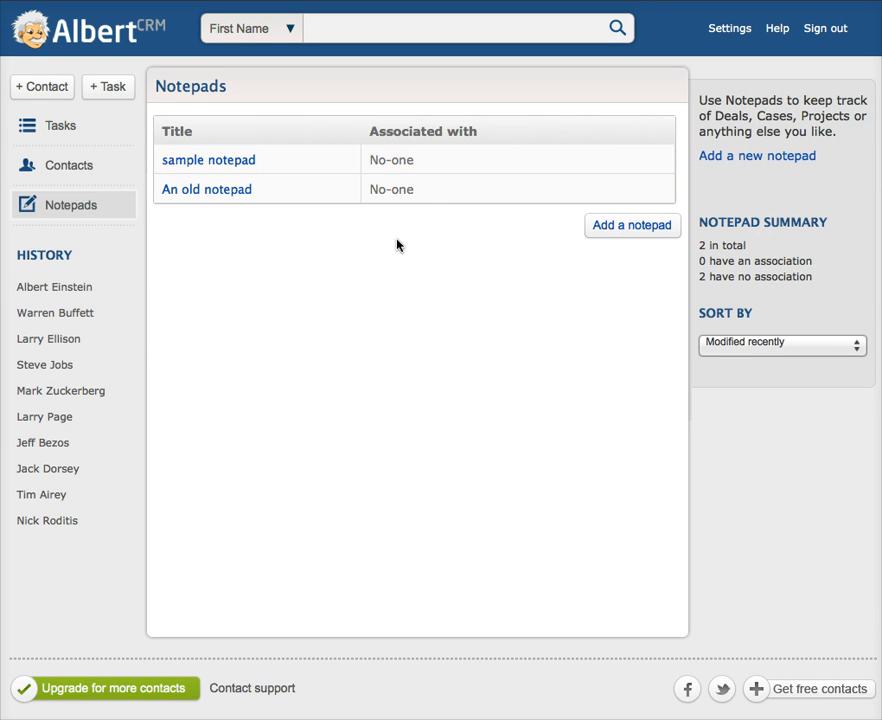
click(238, 161)
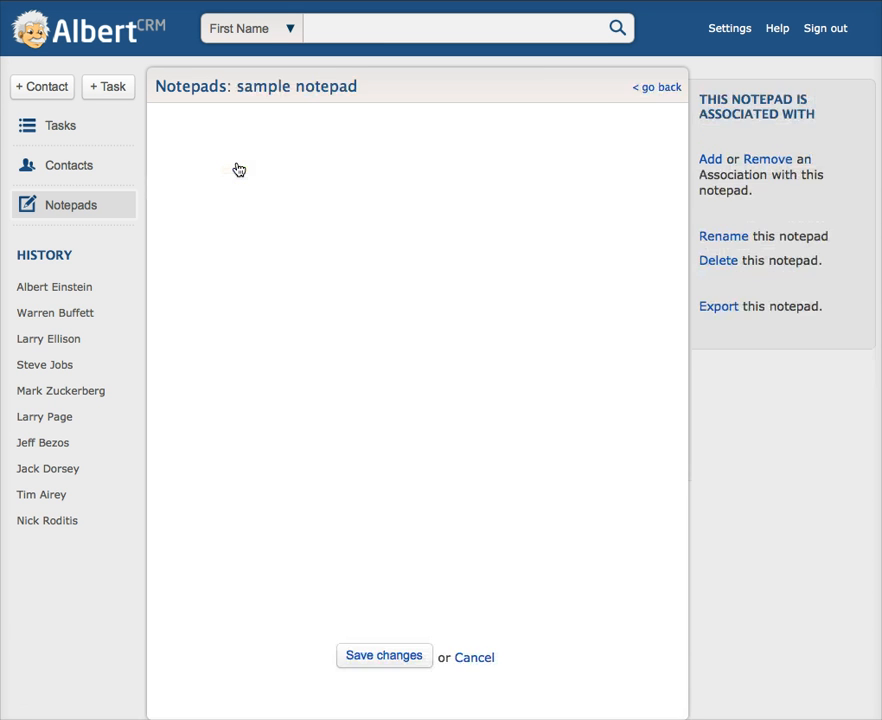
click(710, 161)
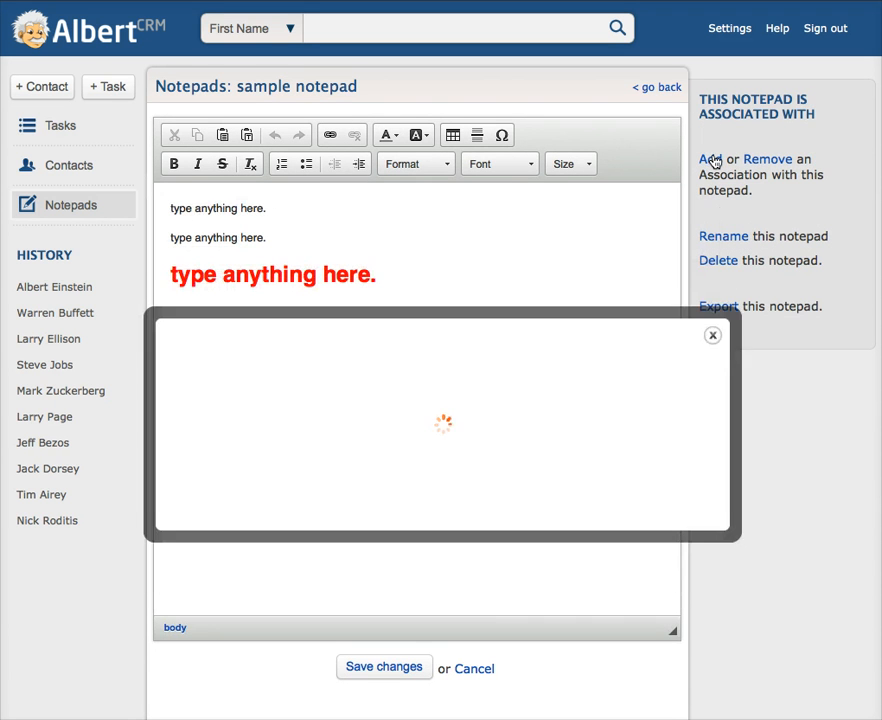
click(440, 398)
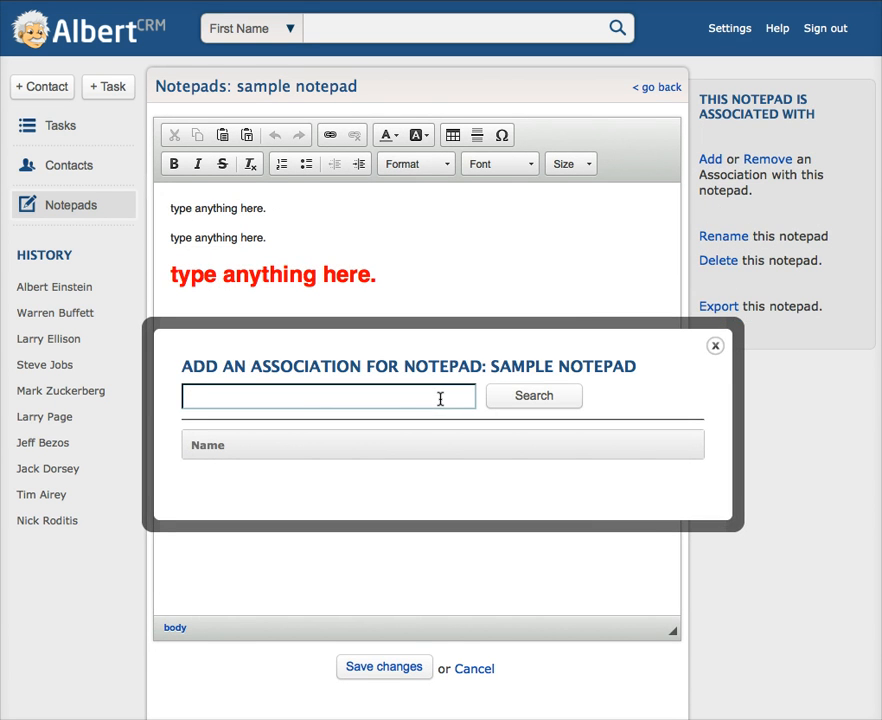
click(559, 405)
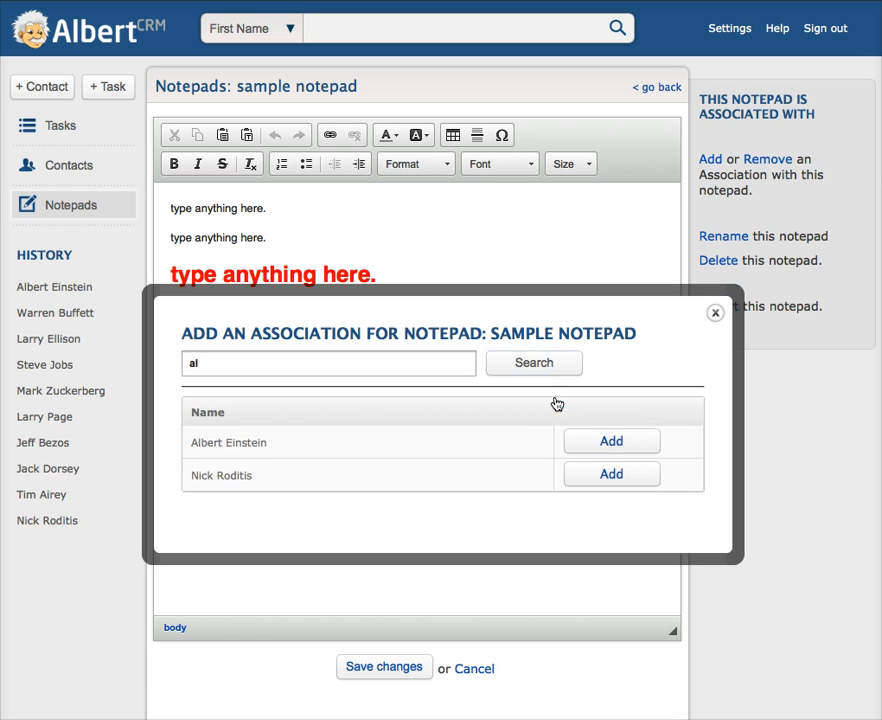
click(611, 442)
Step: Search the contacts for "t", associate Warren Buffett with the notepad as well, and save the changes
click(361, 360)
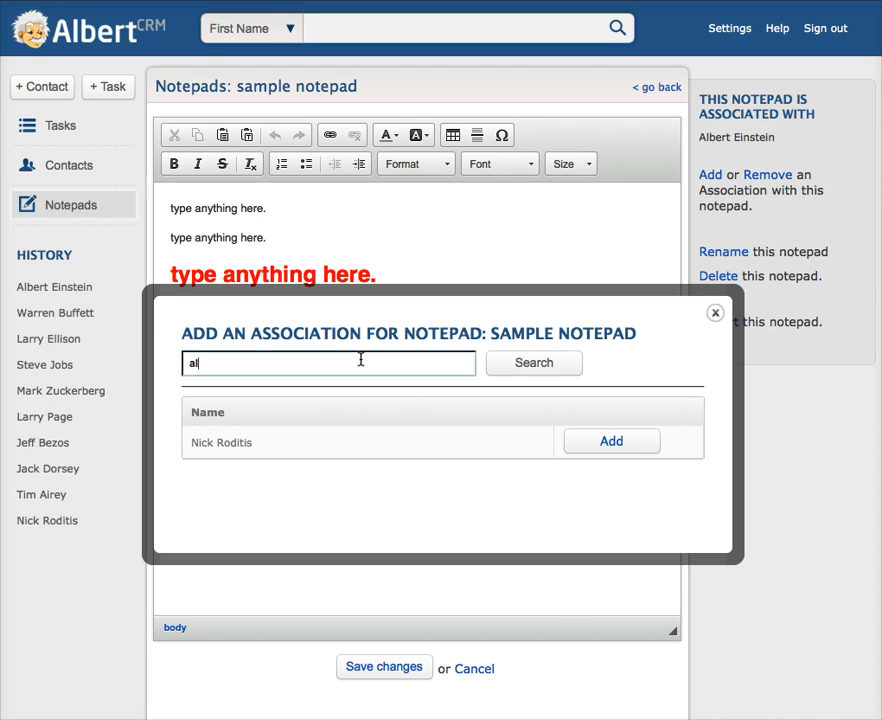
text(t)
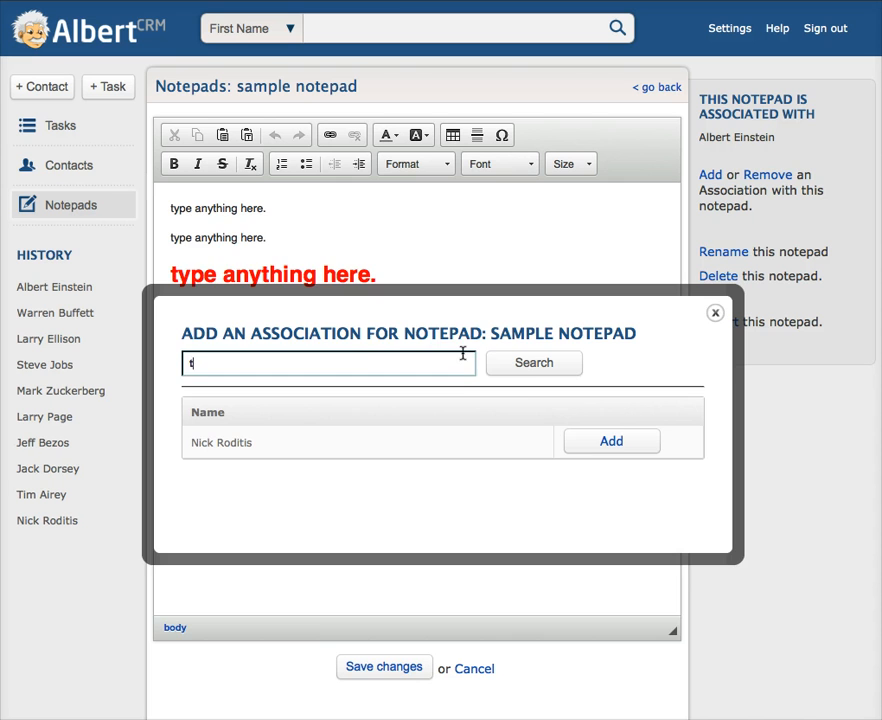
click(524, 366)
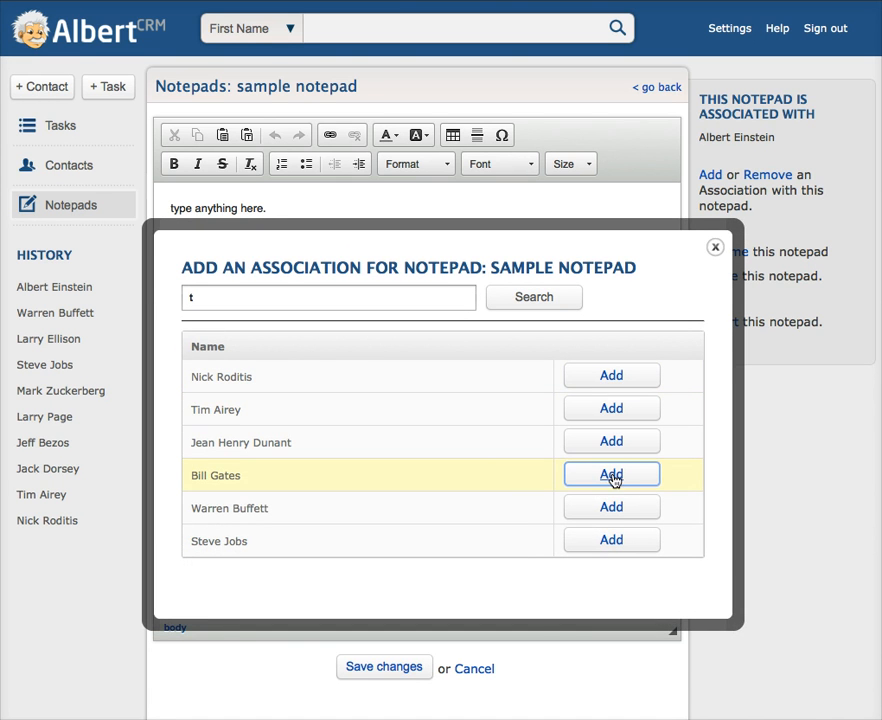
click(615, 508)
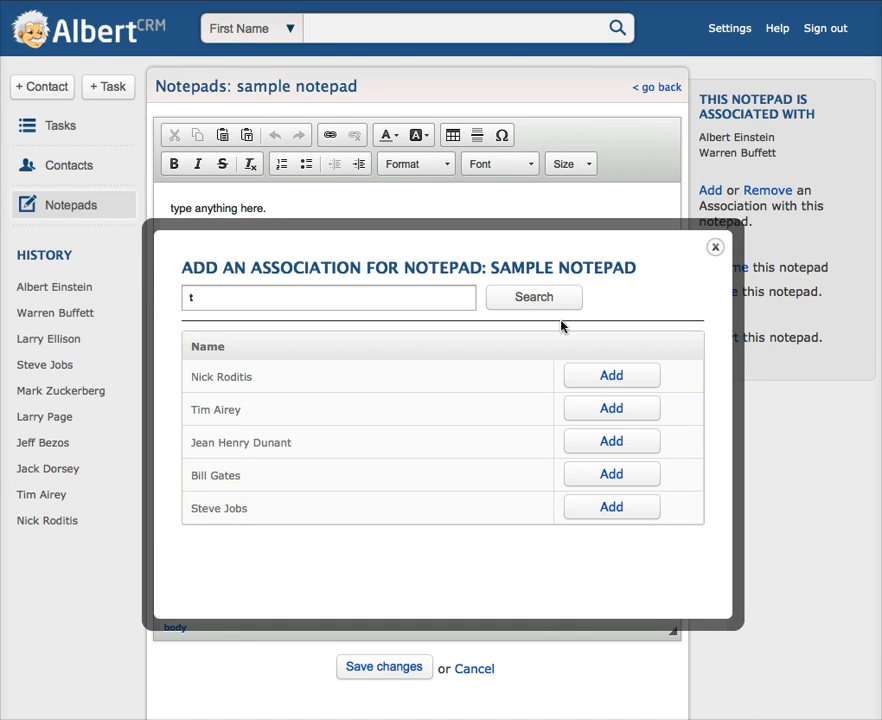
click(715, 247)
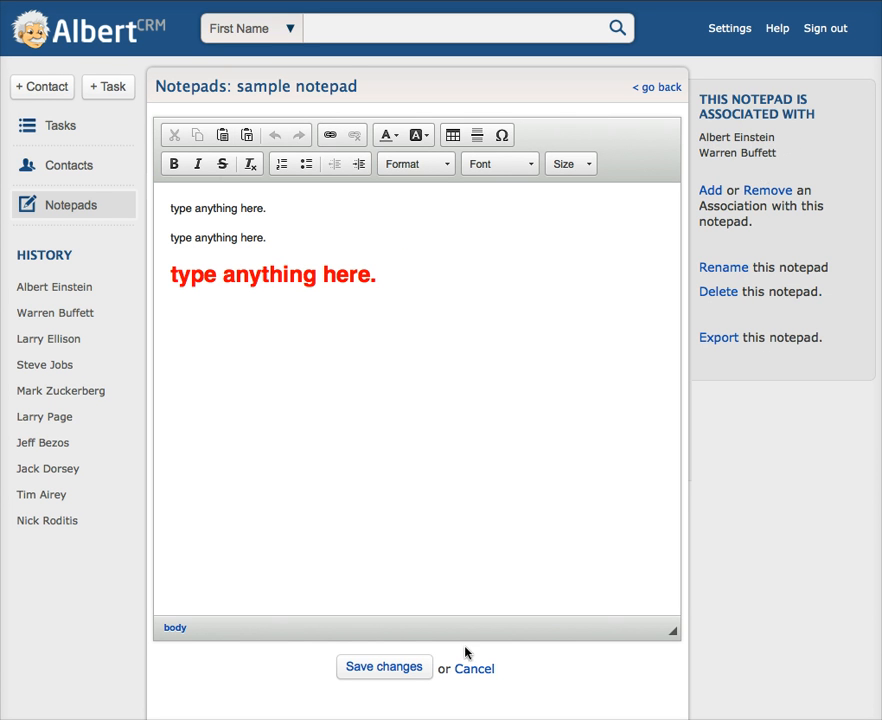
click(402, 667)
Step: Open Albert Einstein's contact record from the notepad list and review its communication log, contact details and tasks
click(84, 217)
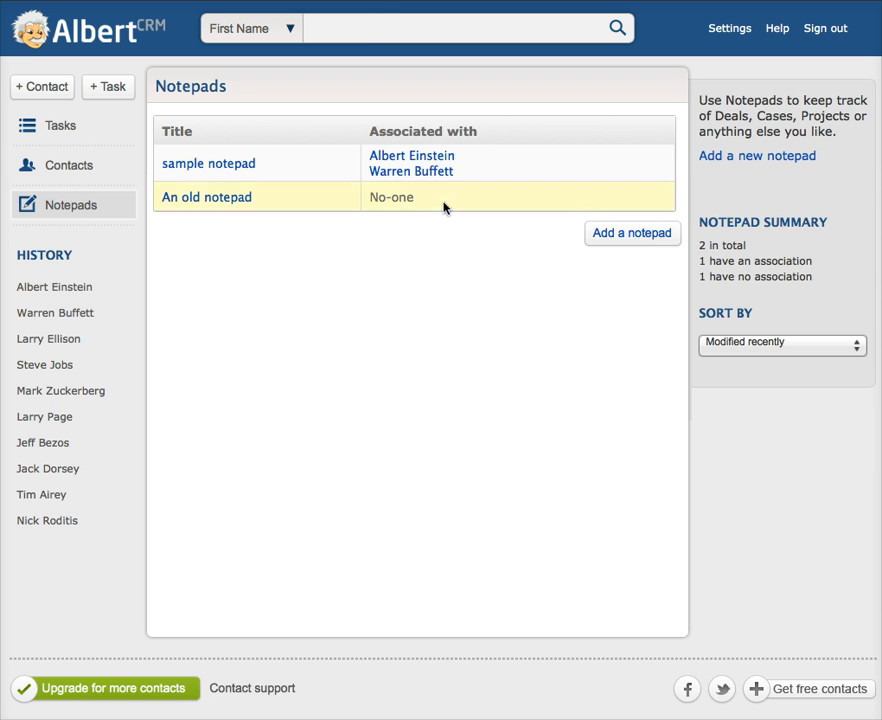
click(429, 158)
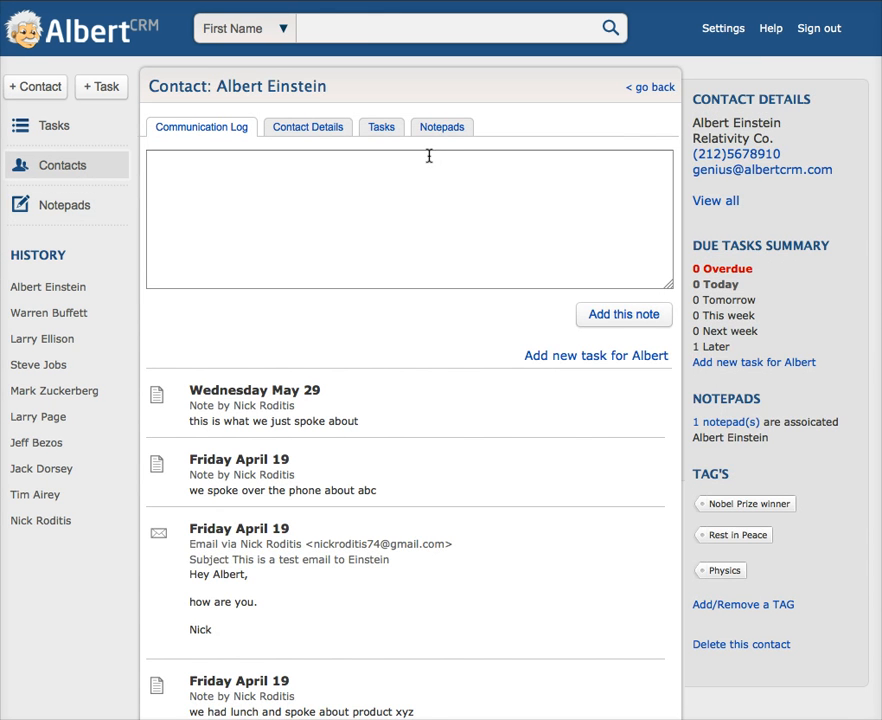
scroll(262, 337, down, 5)
scroll(311, 392, up, 5)
click(301, 131)
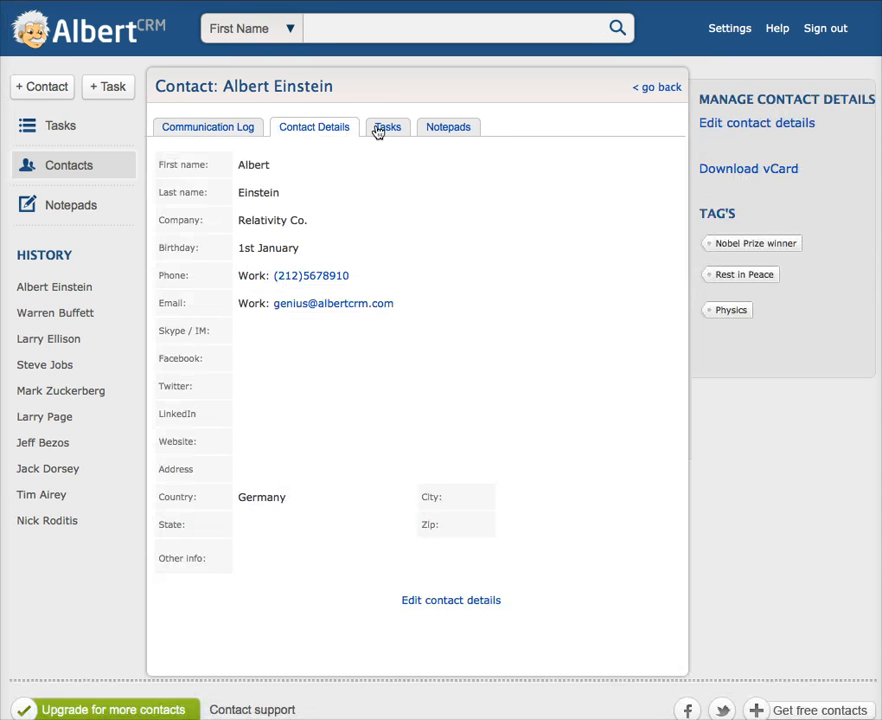
click(390, 131)
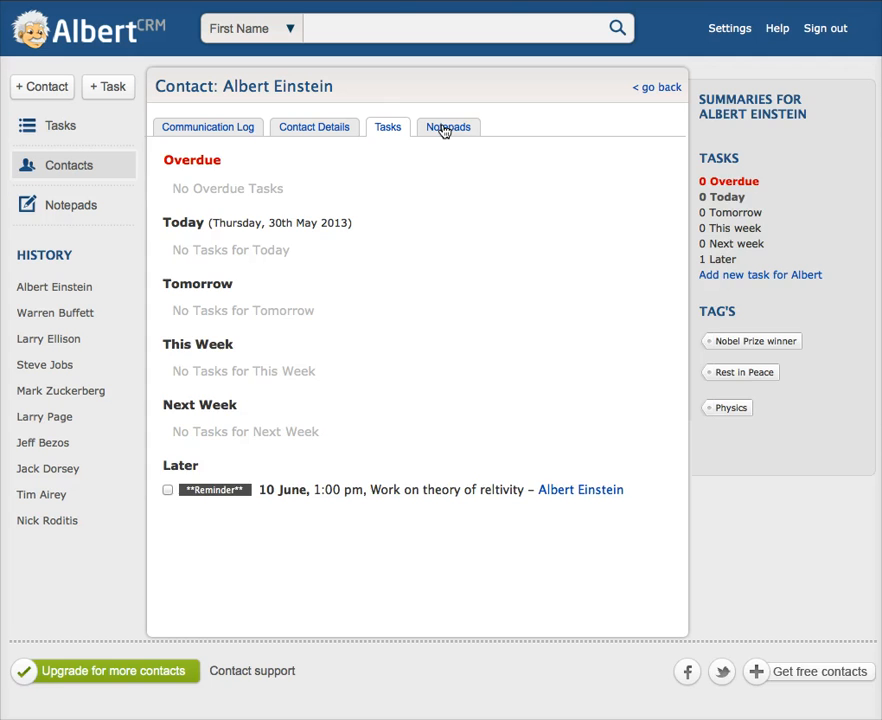
Step: Add a notepad titled "Theory of relativity II" from Albert Einstein's contact record, with the text "type anything here.", and save it
click(446, 132)
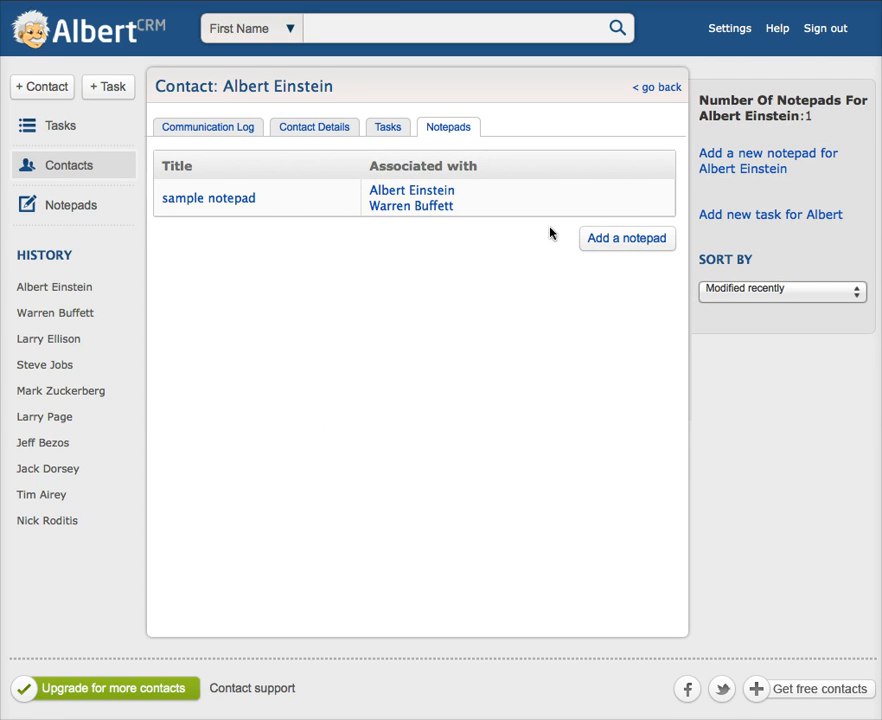
click(622, 238)
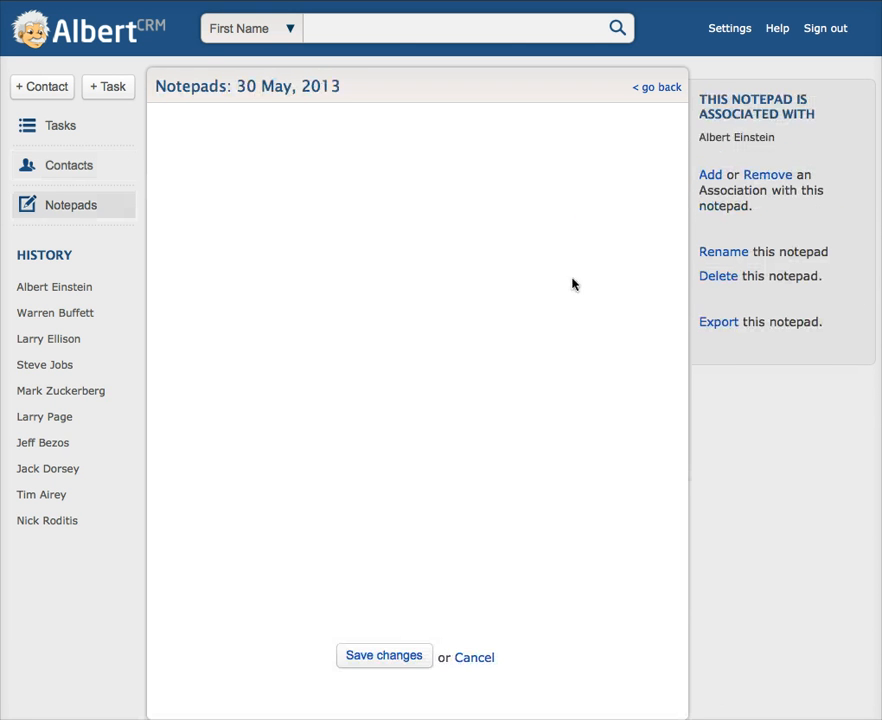
click(723, 252)
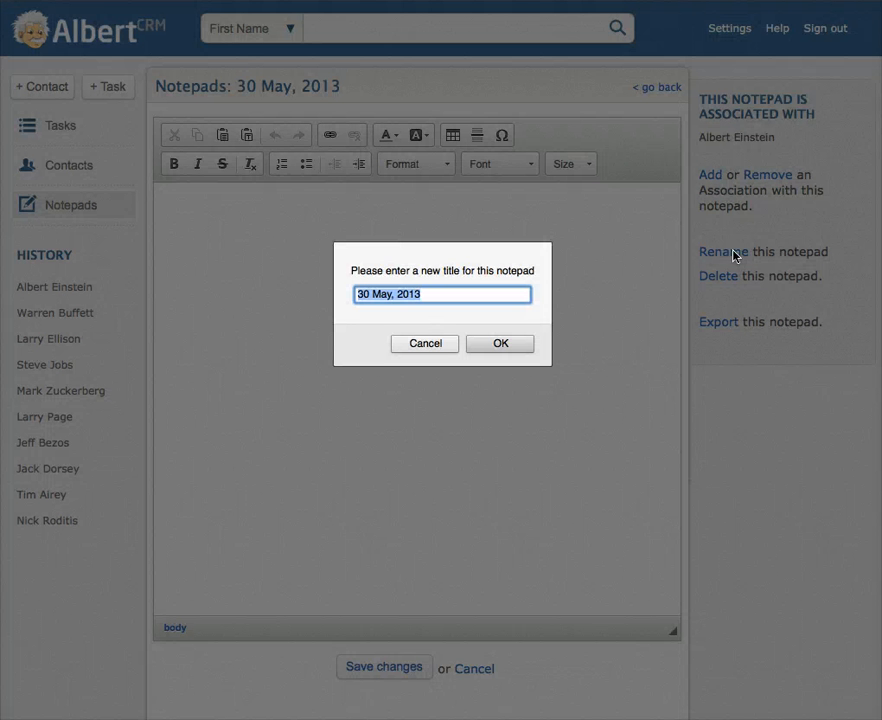
text(Theory of relativity II)
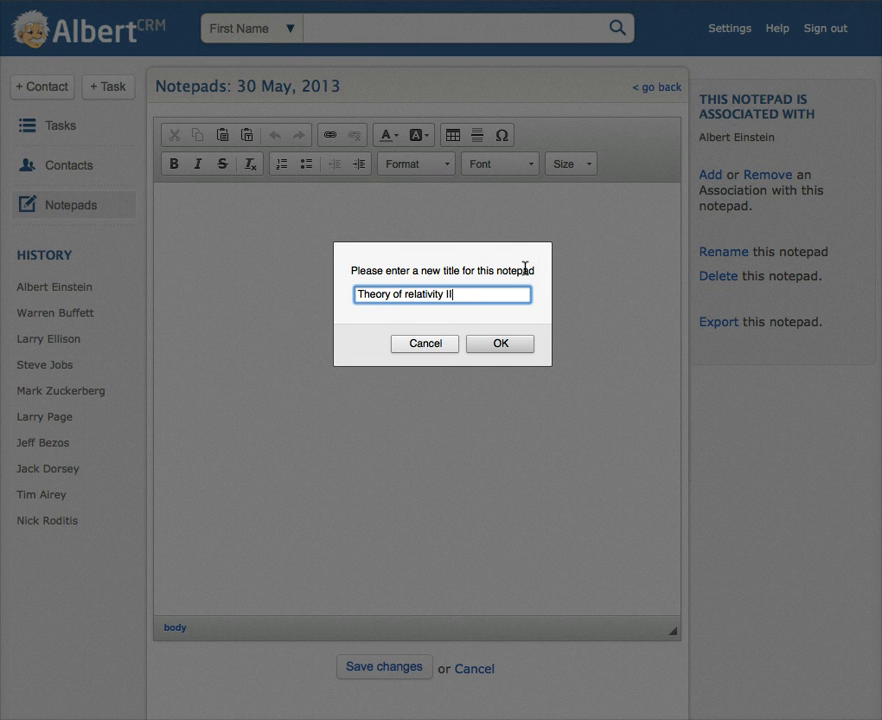
click(516, 344)
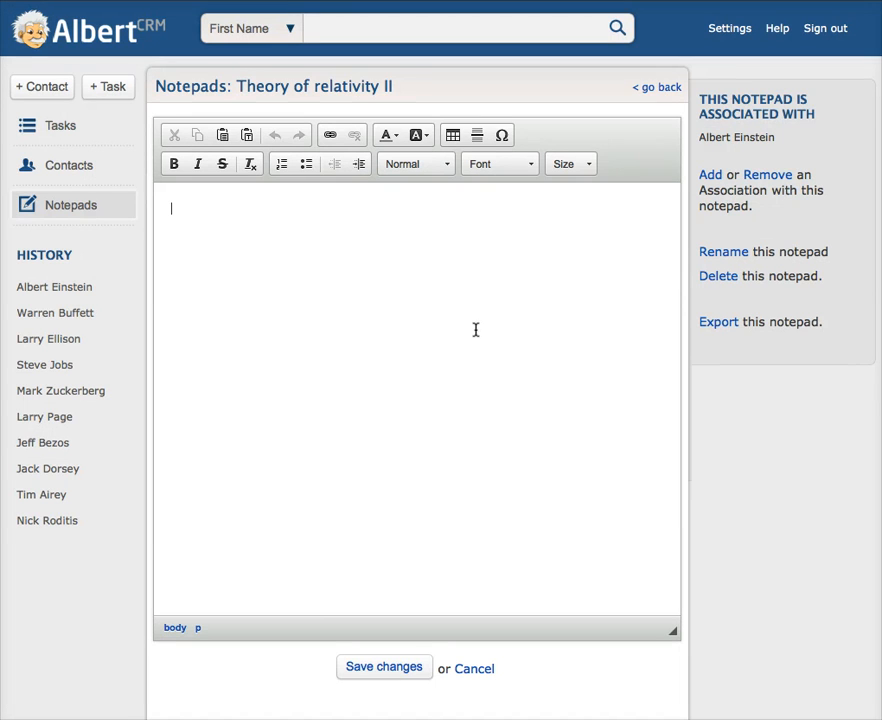
text(type anything here.)
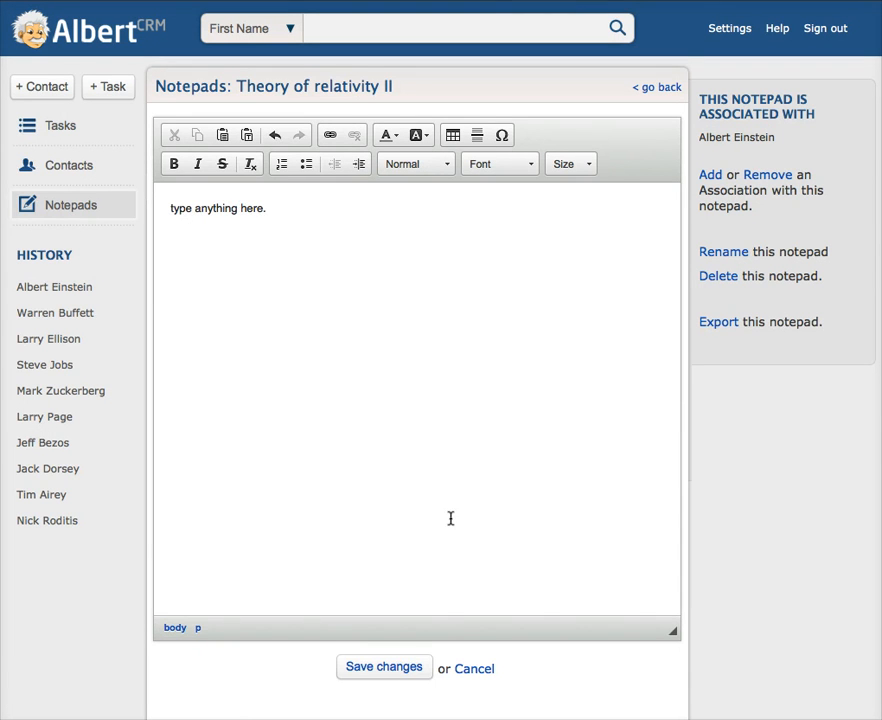
click(394, 667)
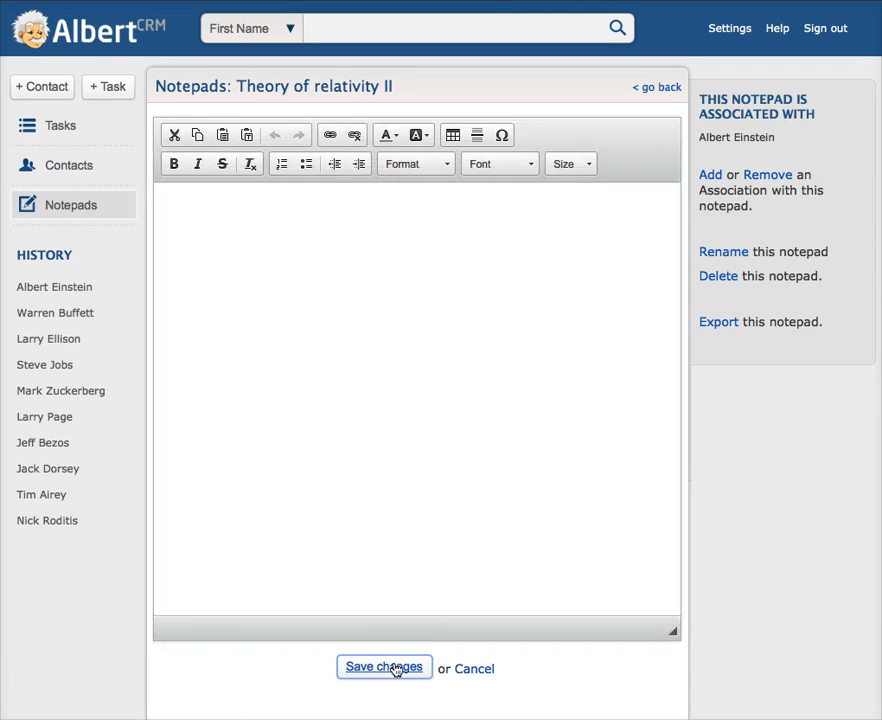
Step: Check the associations in the notepad list and the notepads under Albert Einstein's contact, and return to the full notepad list
click(73, 209)
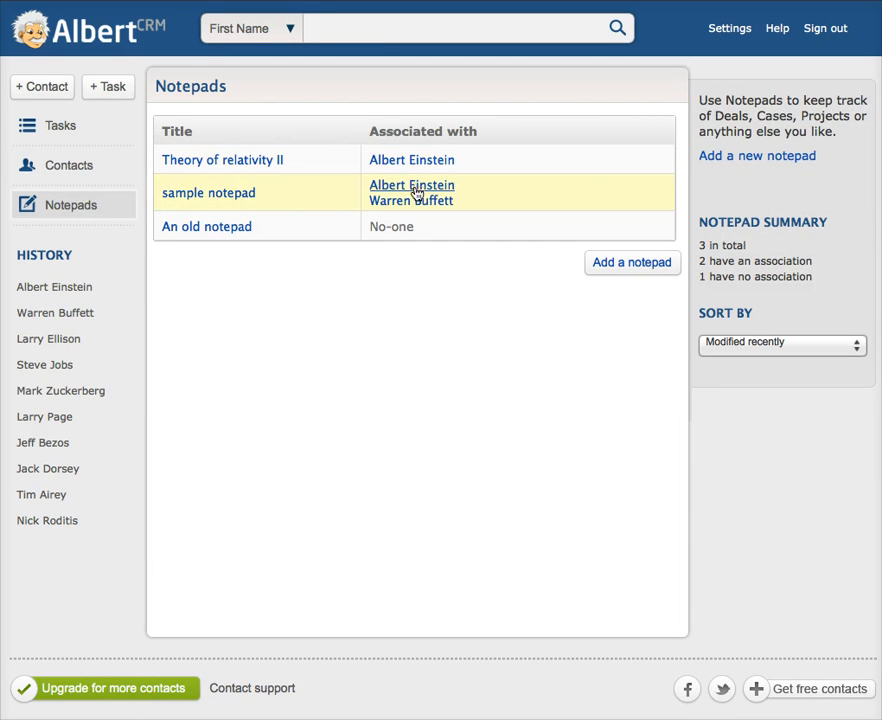
click(22, 290)
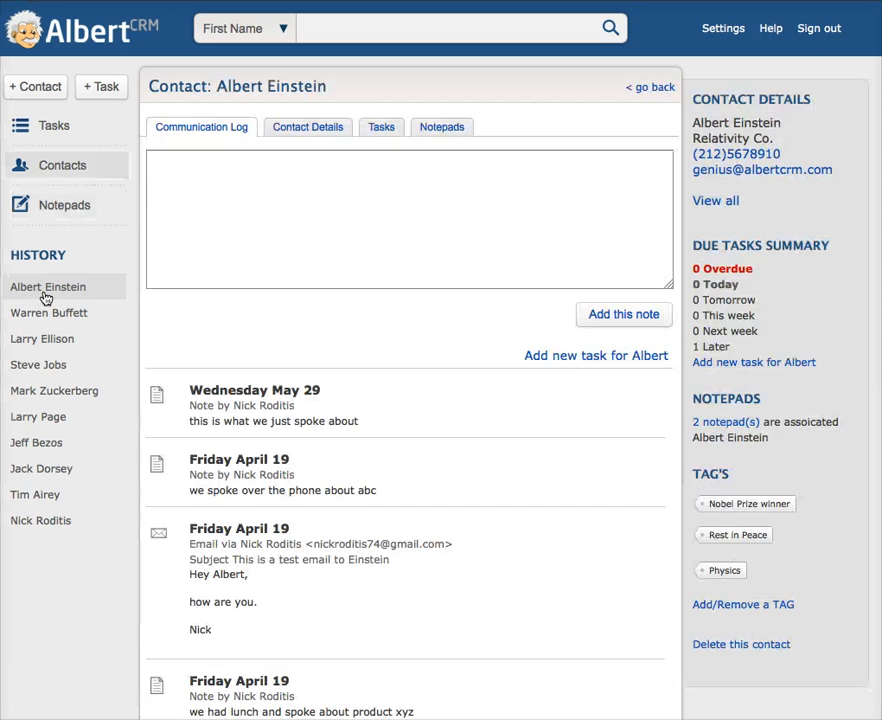
click(456, 127)
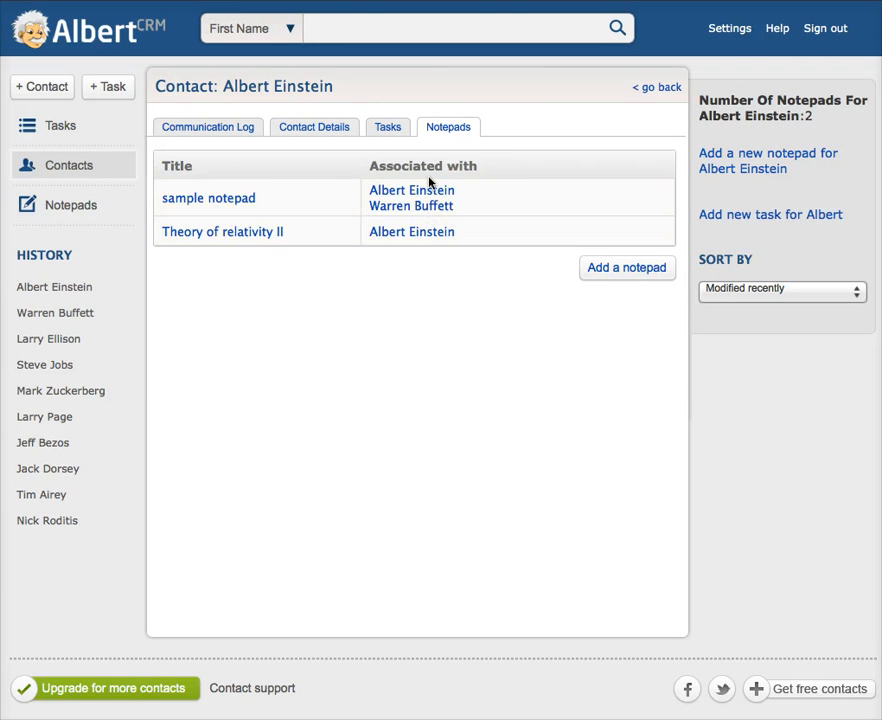
click(52, 209)
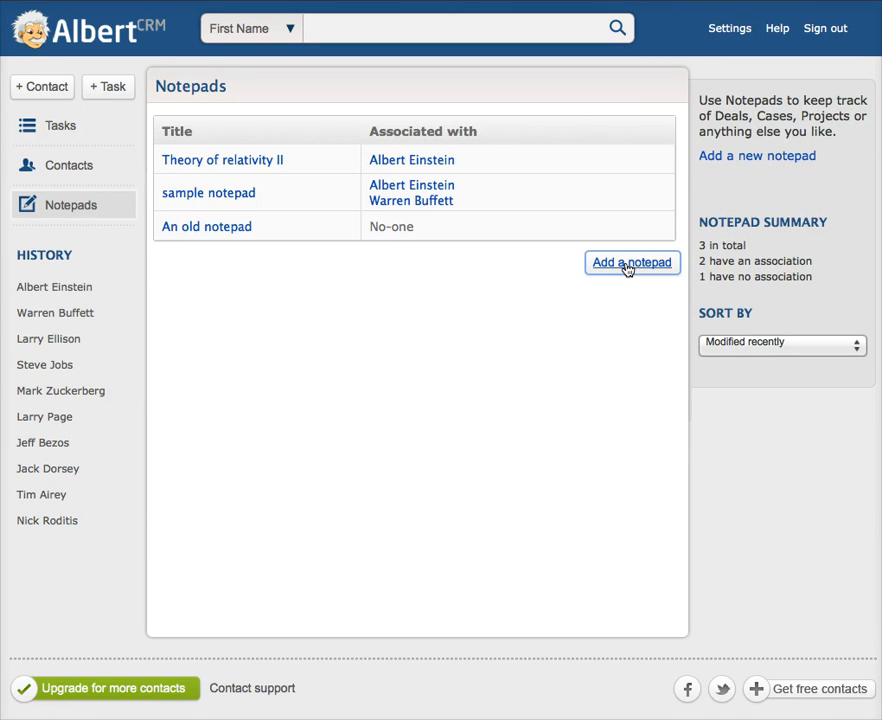
Step: Add a new notepad from Larry Ellison's contact record and enter the text "a new note re abc"
click(63, 343)
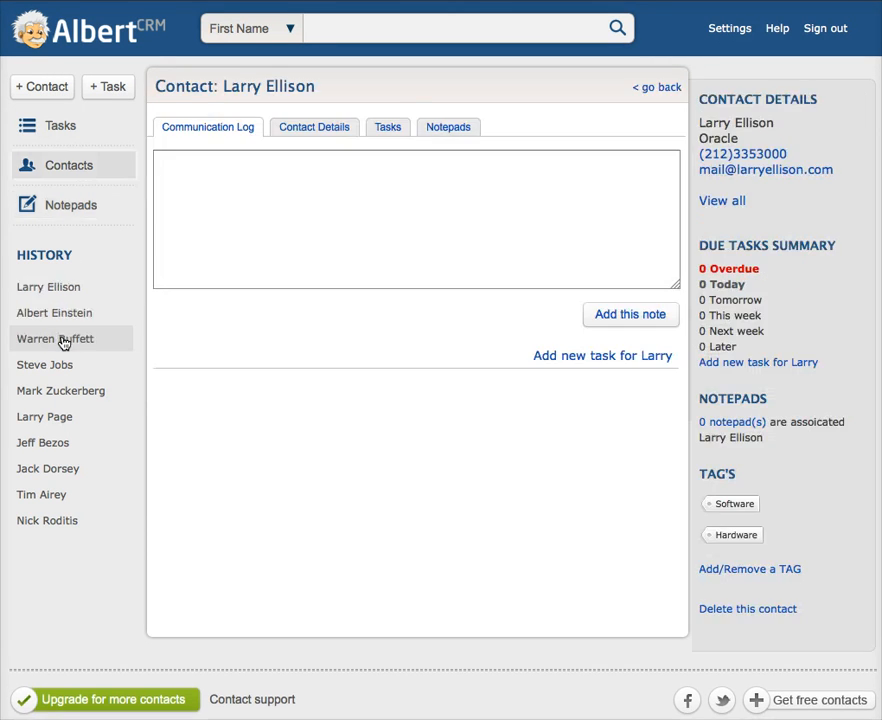
click(452, 131)
click(612, 204)
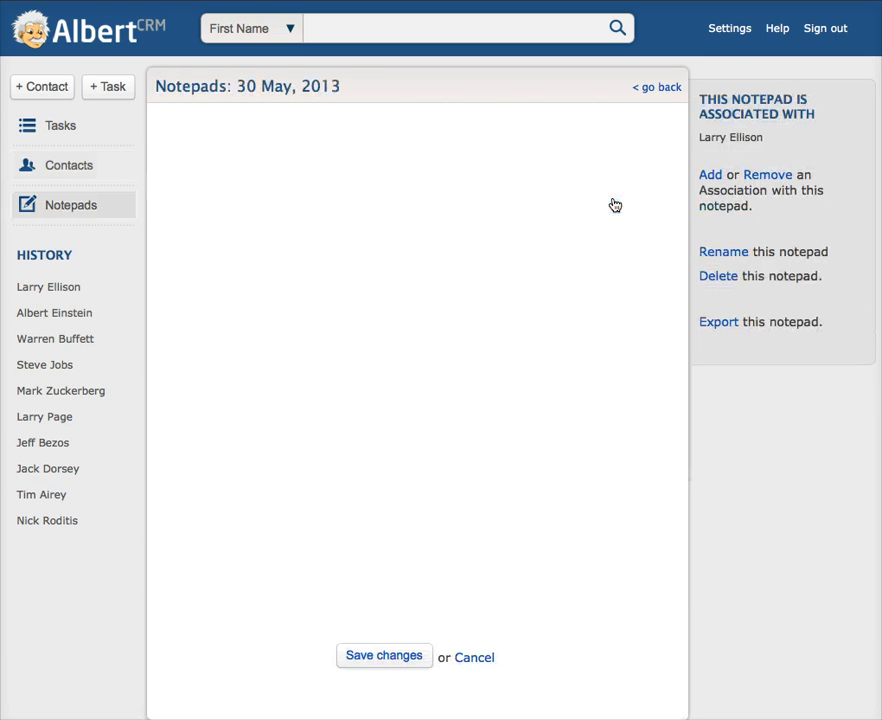
text(a new note re abc)
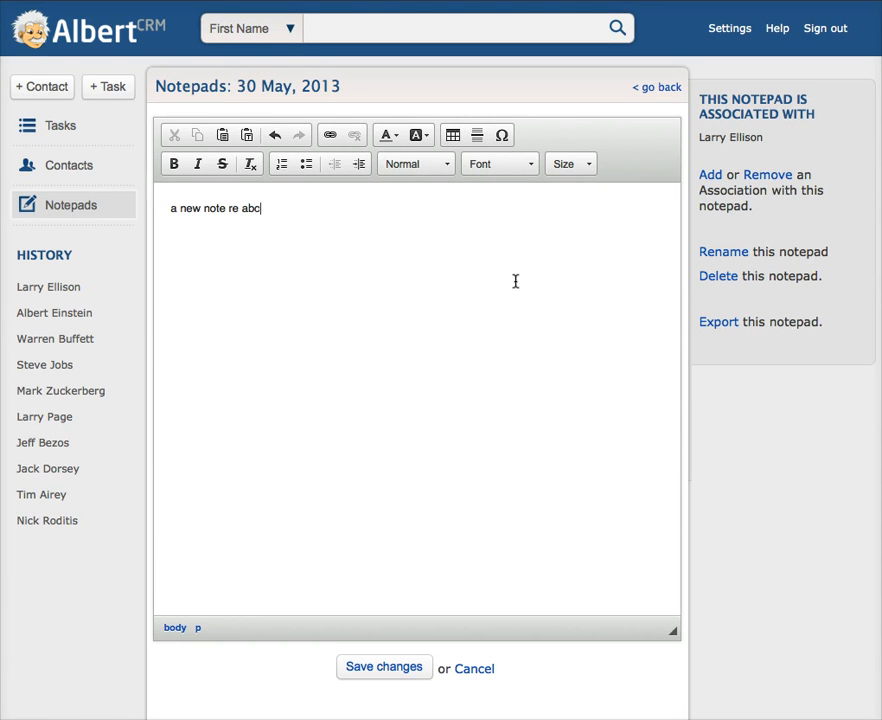
Step: Rename the new Larry Ellison notepad to "abc" and save its changes
click(728, 254)
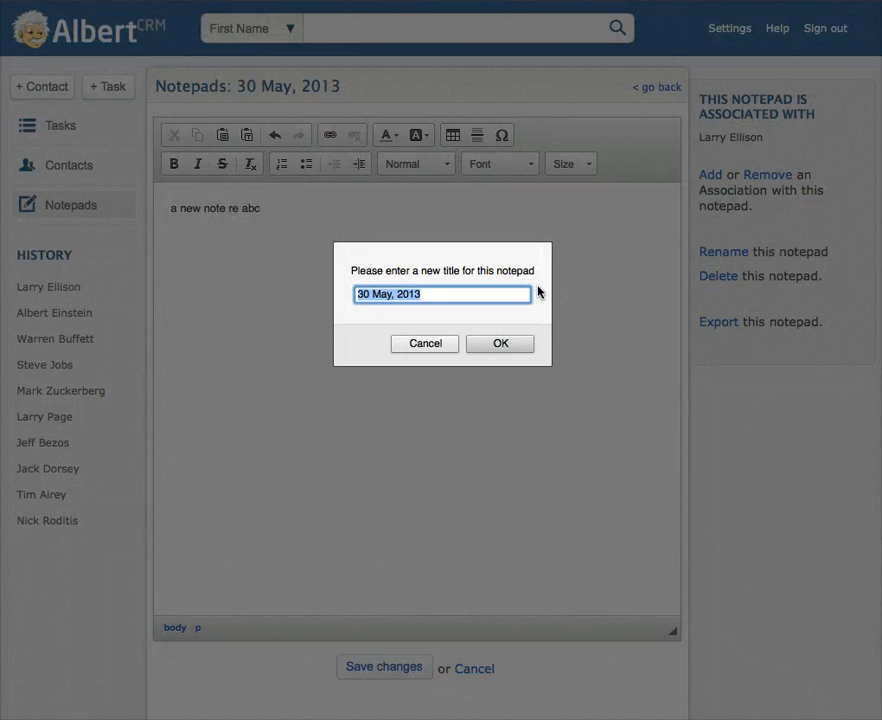
text(abc)
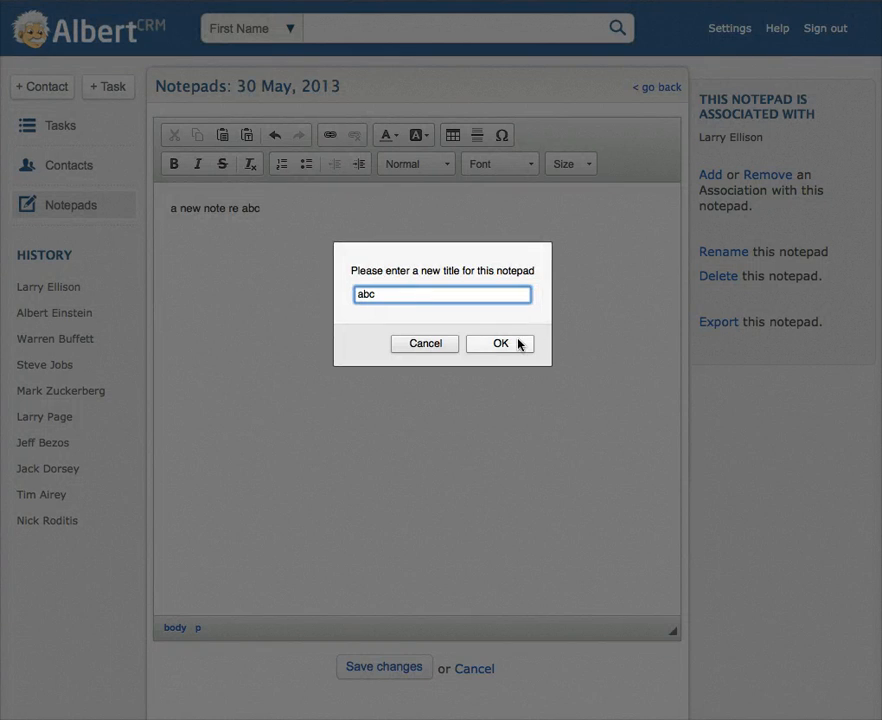
click(520, 345)
click(390, 666)
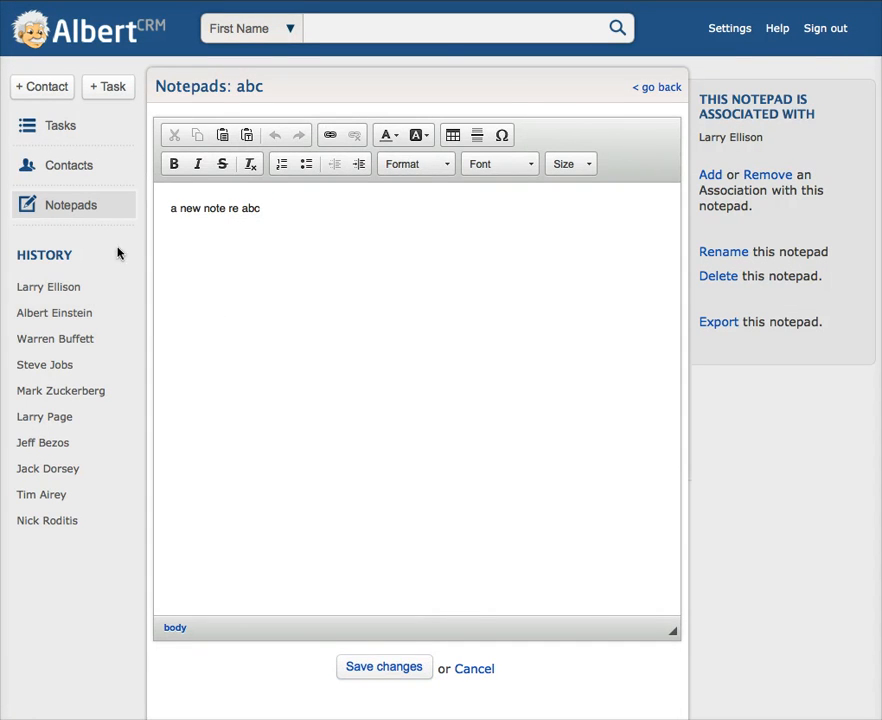
Step: Check the notepads under Larry Ellison's contact record and return to the full notepad list
click(84, 288)
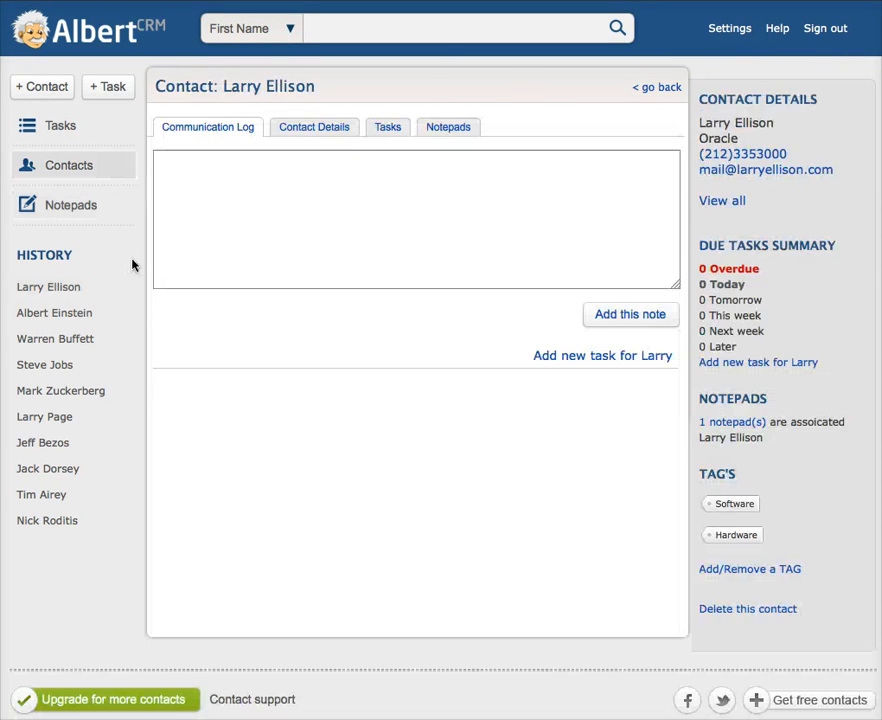
click(440, 130)
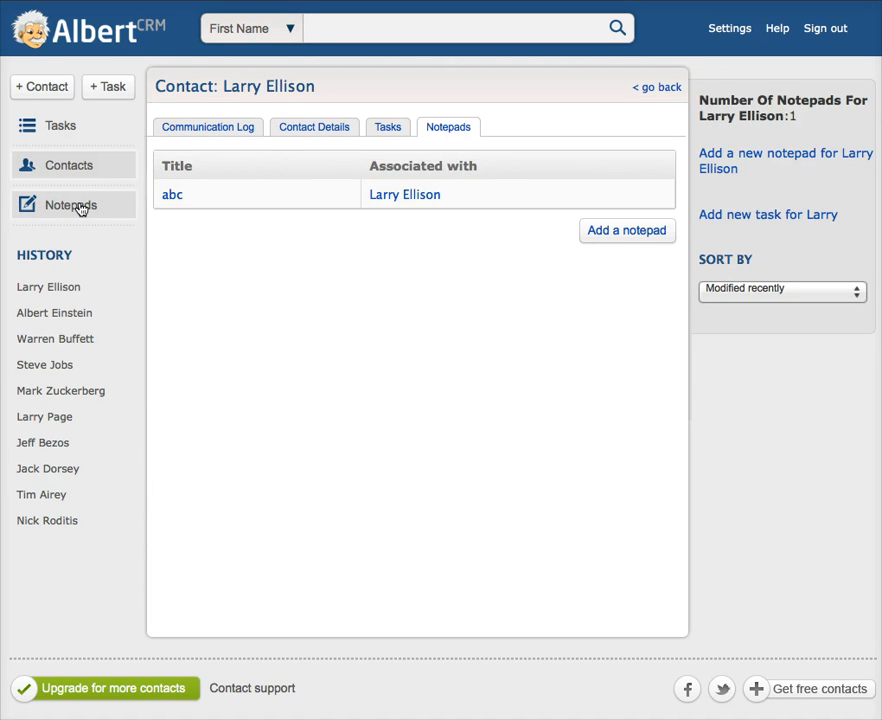
click(81, 208)
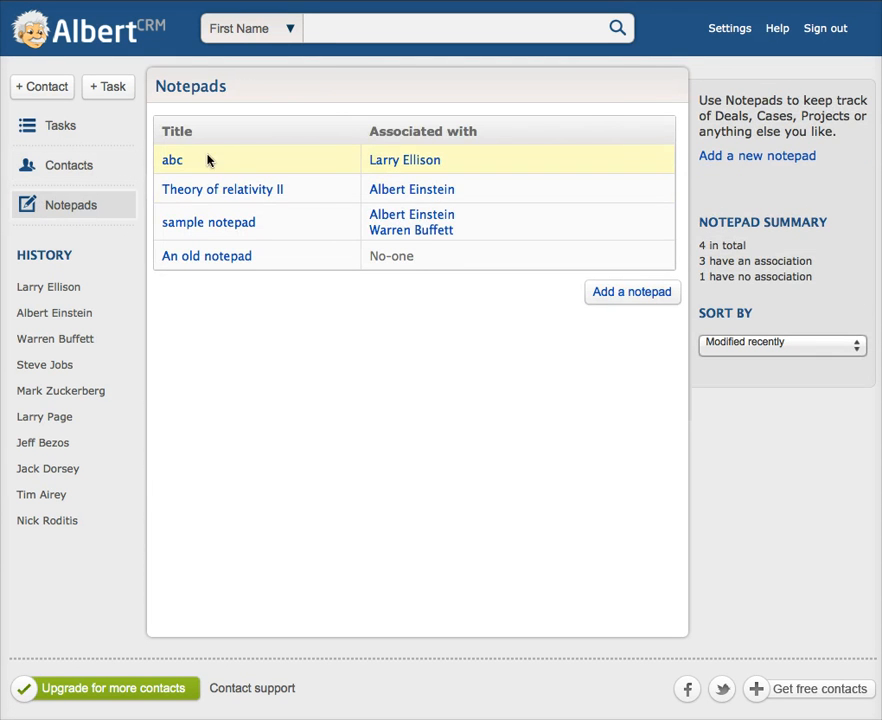
Step: Sort the notepad list by Alphabetical A-Z, Alphabetical Z-A and Created last in turn, and set it back to Modified recently
click(856, 345)
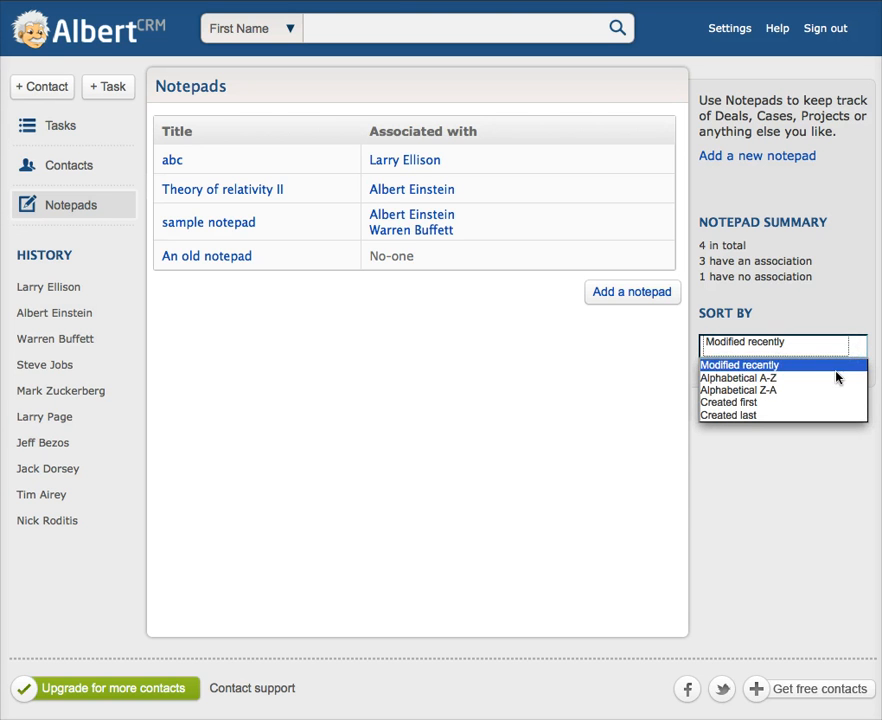
click(836, 378)
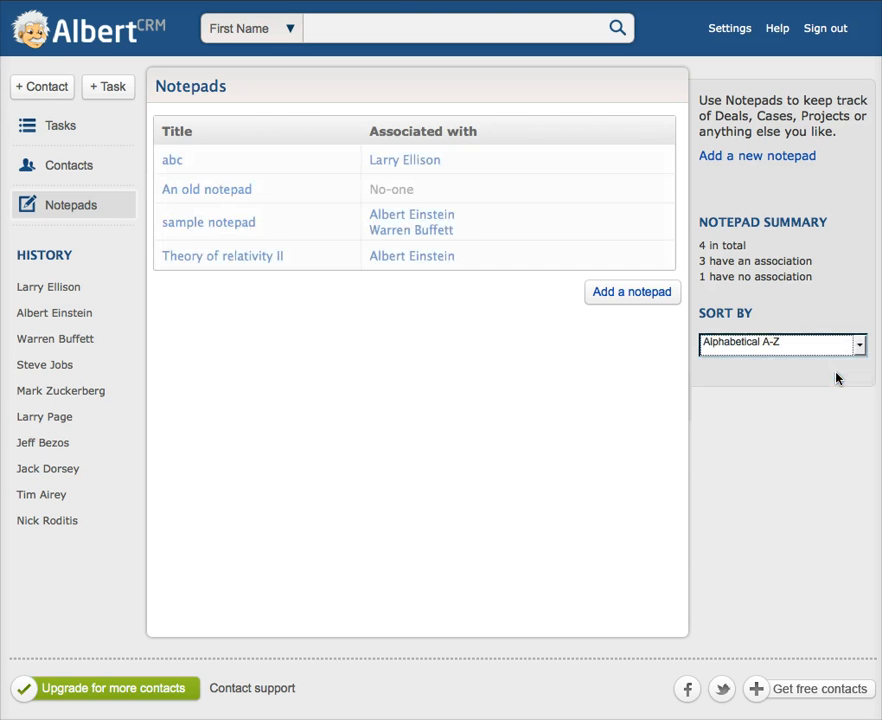
click(860, 343)
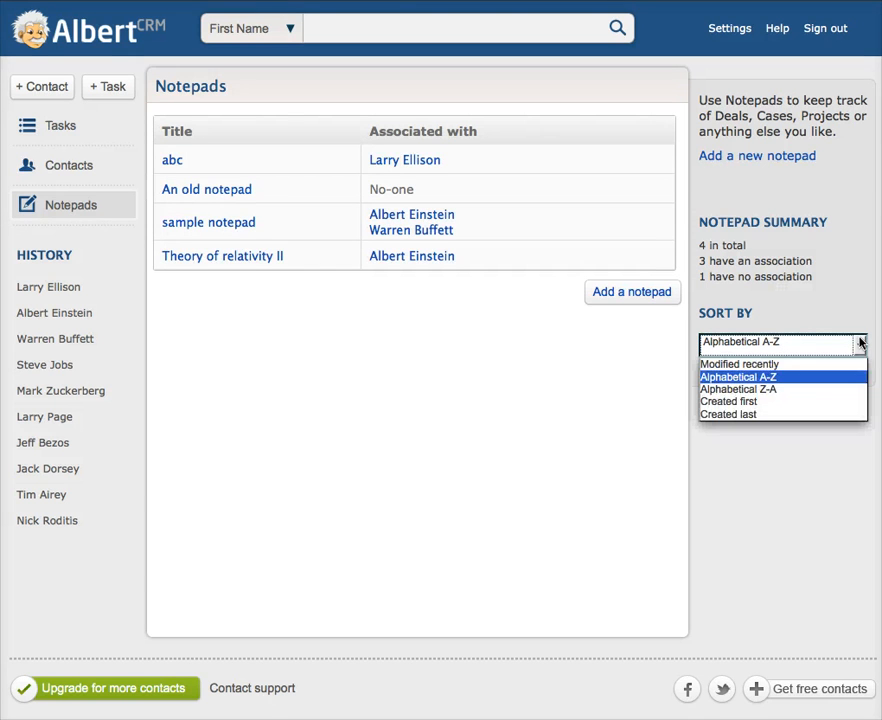
click(824, 396)
click(858, 344)
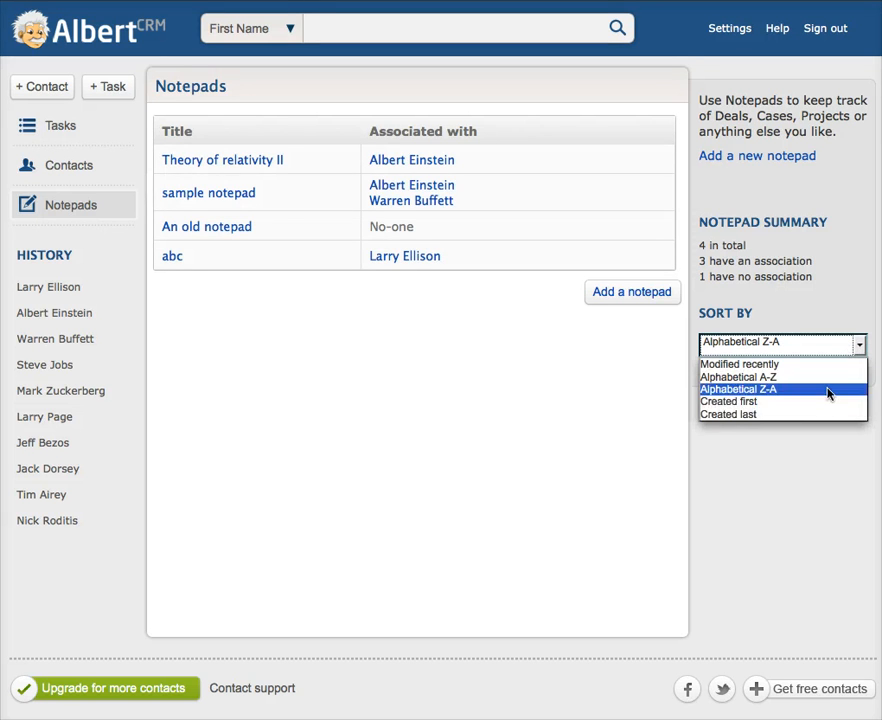
click(821, 413)
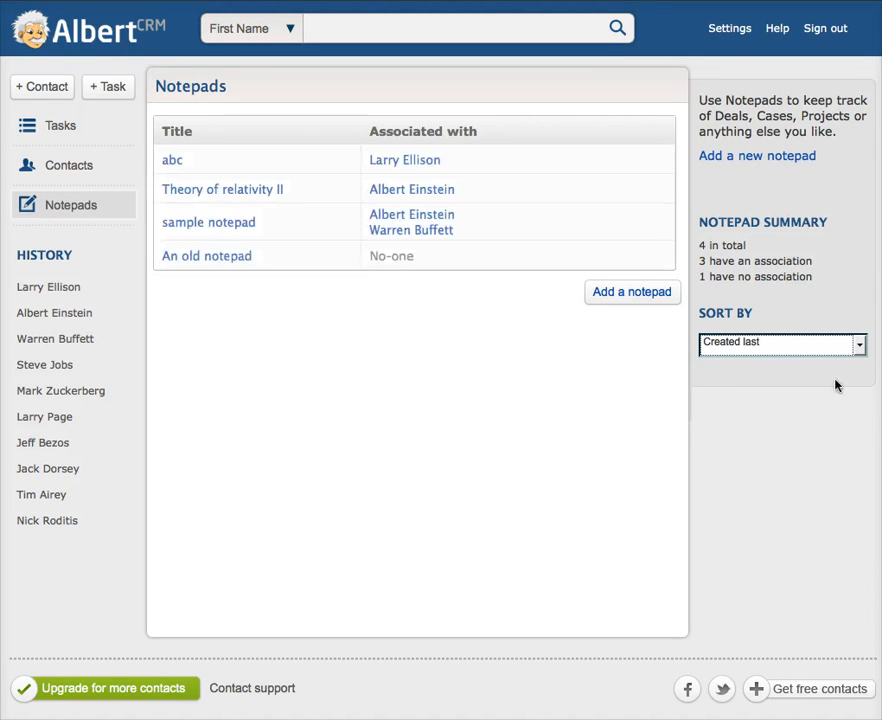
click(859, 344)
click(820, 366)
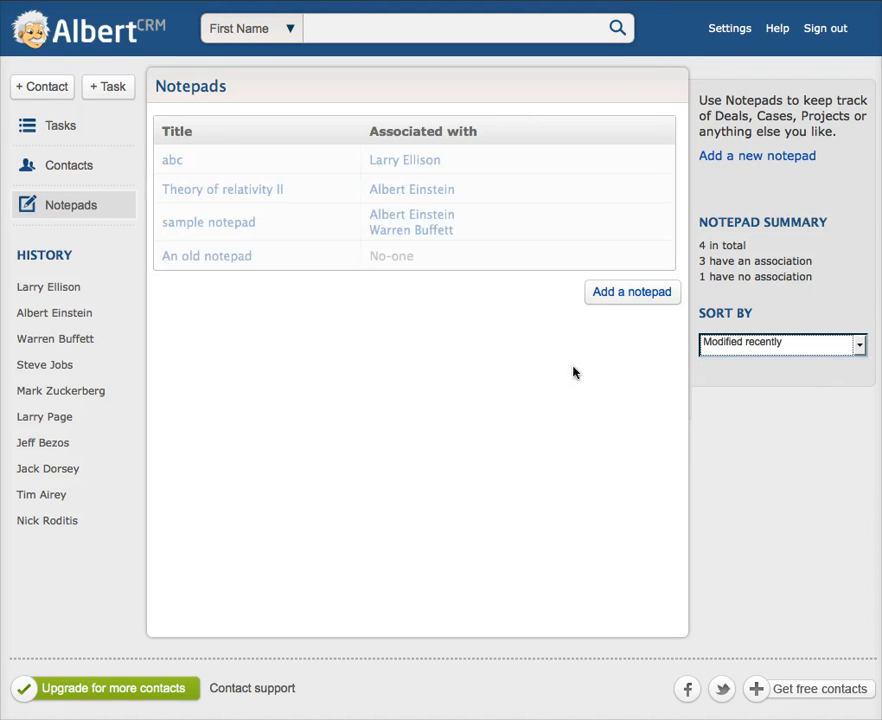